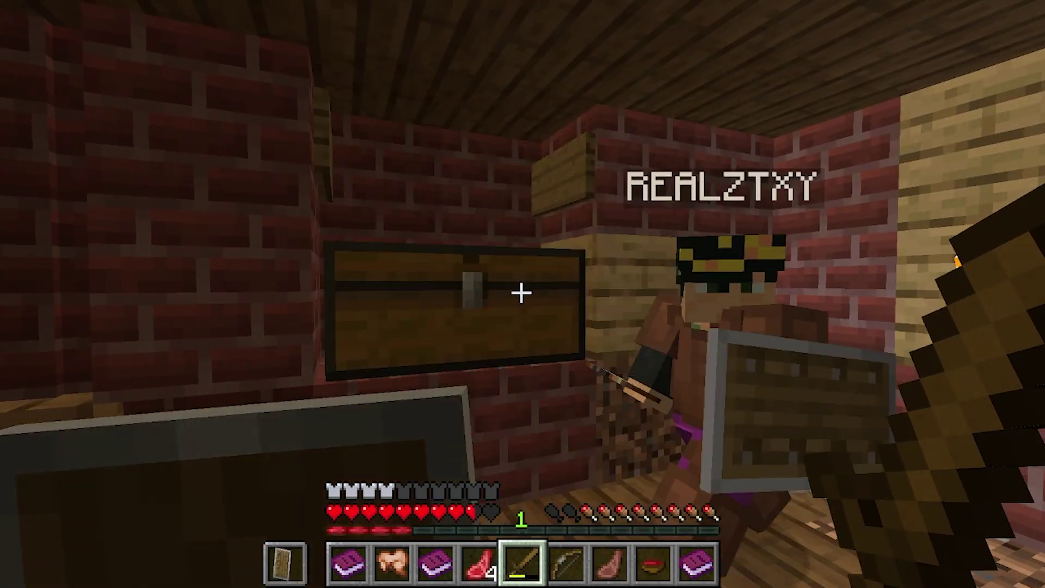
- Inspect the large chest's loot, then pull the lever beside the dispenser to open Valve B
right_click(521, 293)
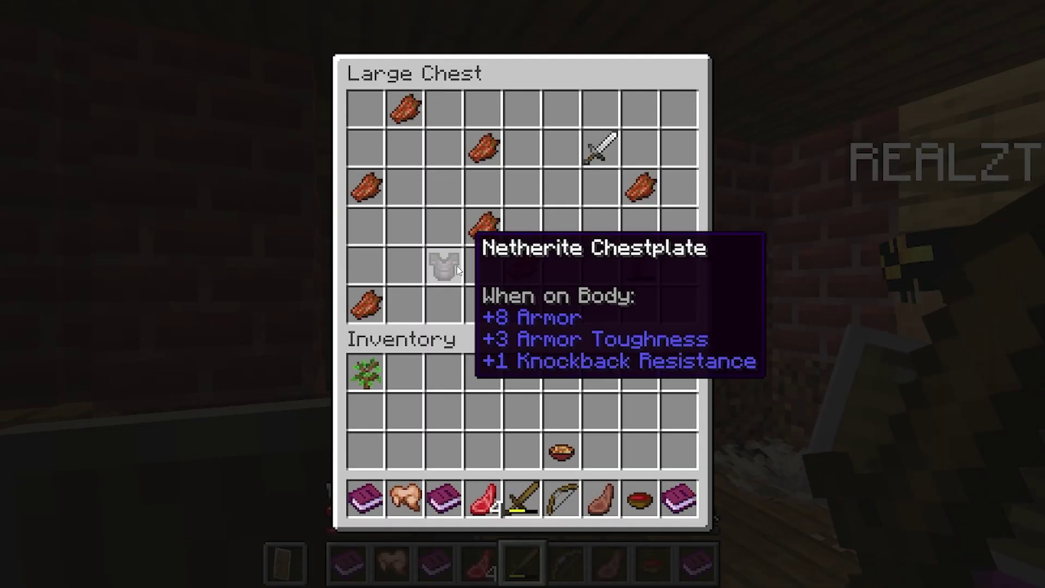
mouse_move(450, 257)
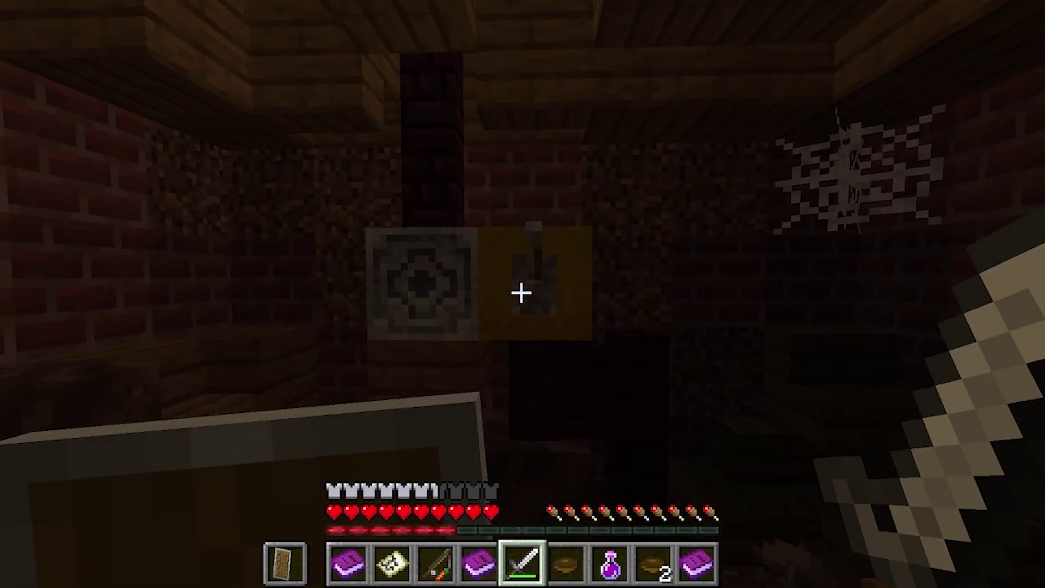
right_click(521, 293)
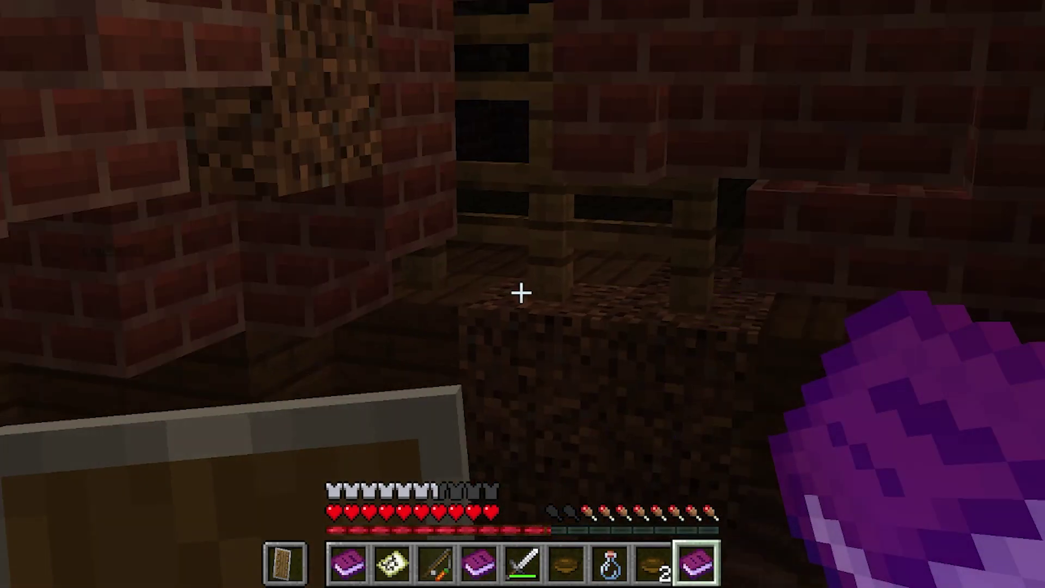
scroll(521, 293, "down", 5)
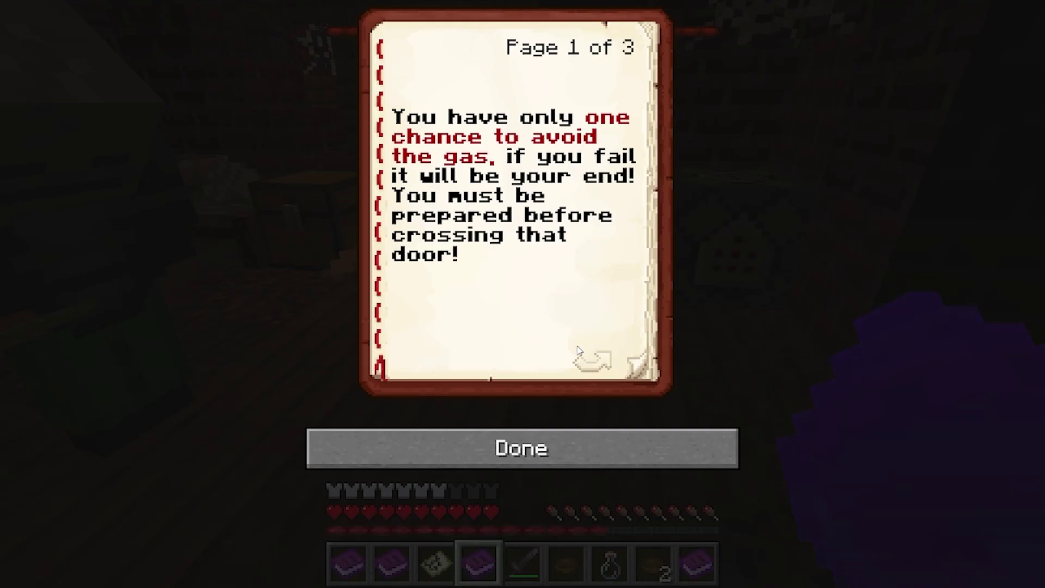
- Close the gas warning book, switch to hotbar slot 3 and hit the Bebal Behemoth twice
key("Escape")
key("3")
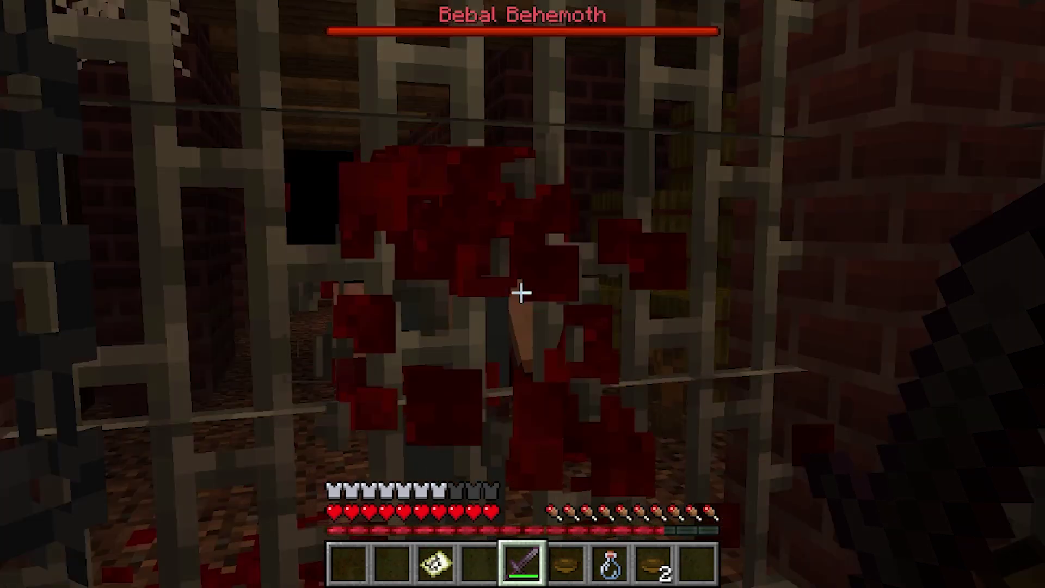
left_click(522, 293)
left_click(521, 293)
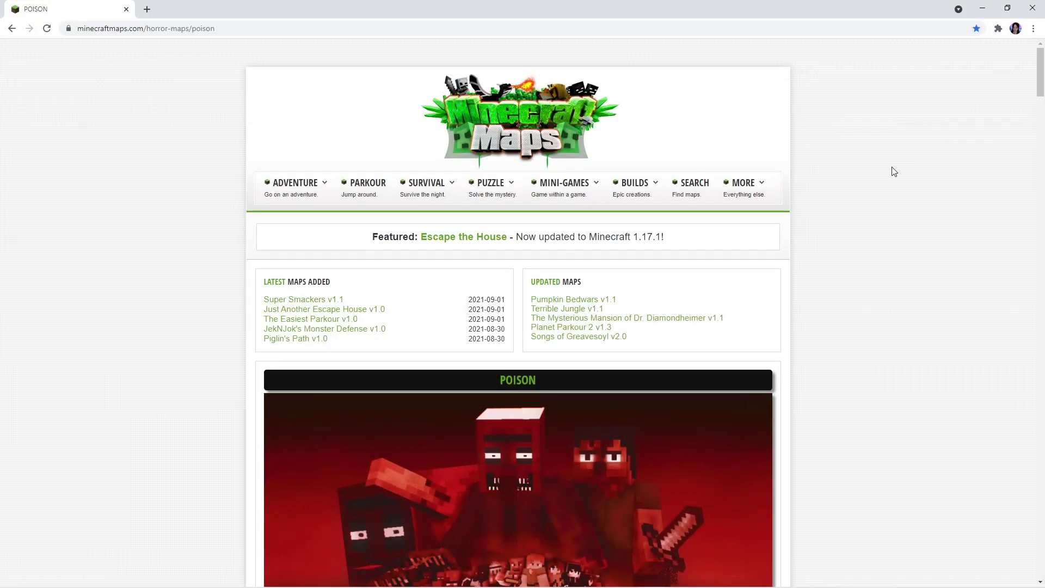
- Download the POISON_1.16.5_v2 map zip (106 MB) from its minecraftmaps.com page
scroll(900, 180, "down", 4)
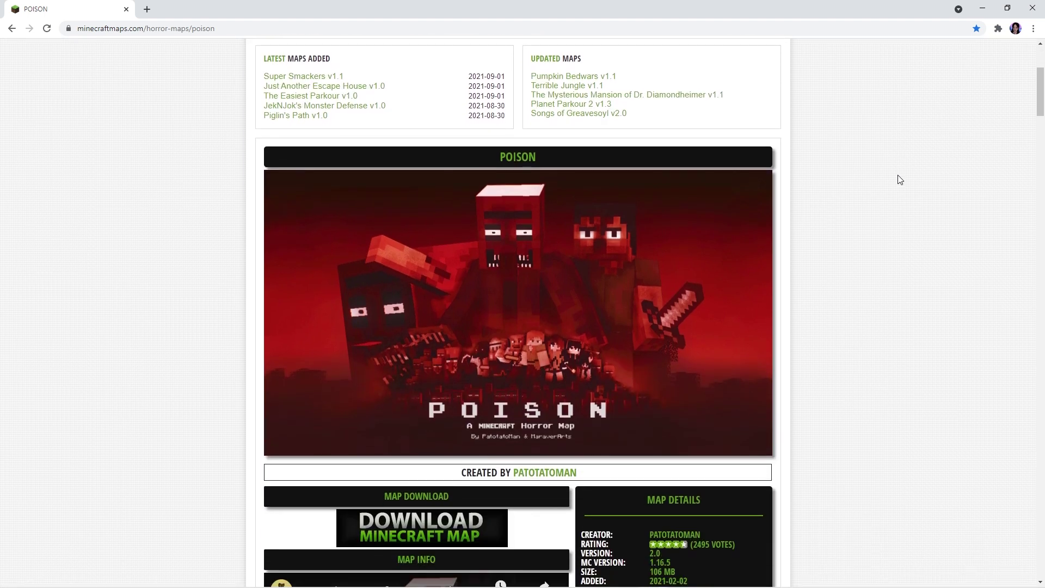
scroll(900, 179, "down", 6)
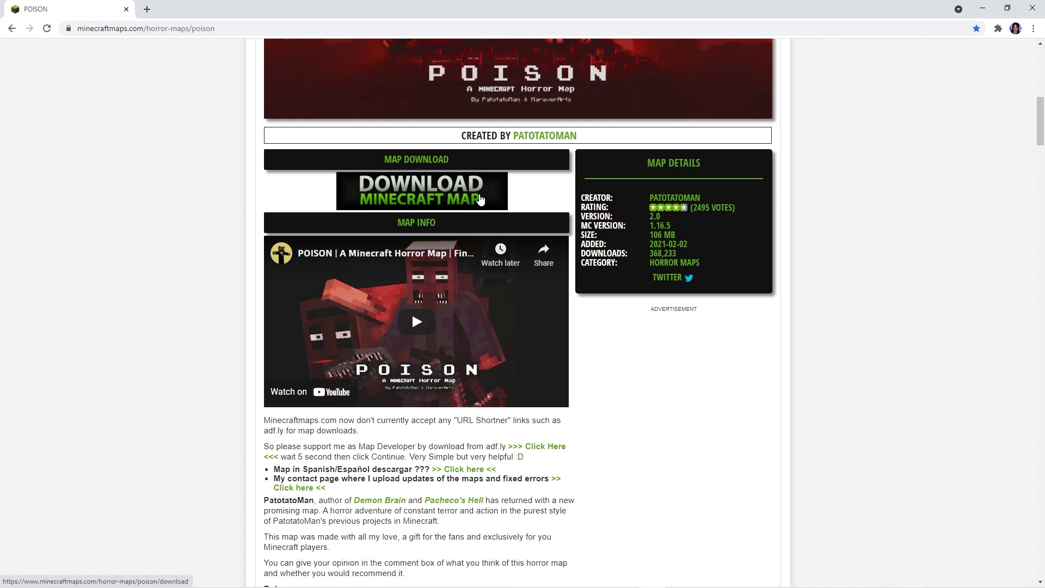
left_click(434, 196)
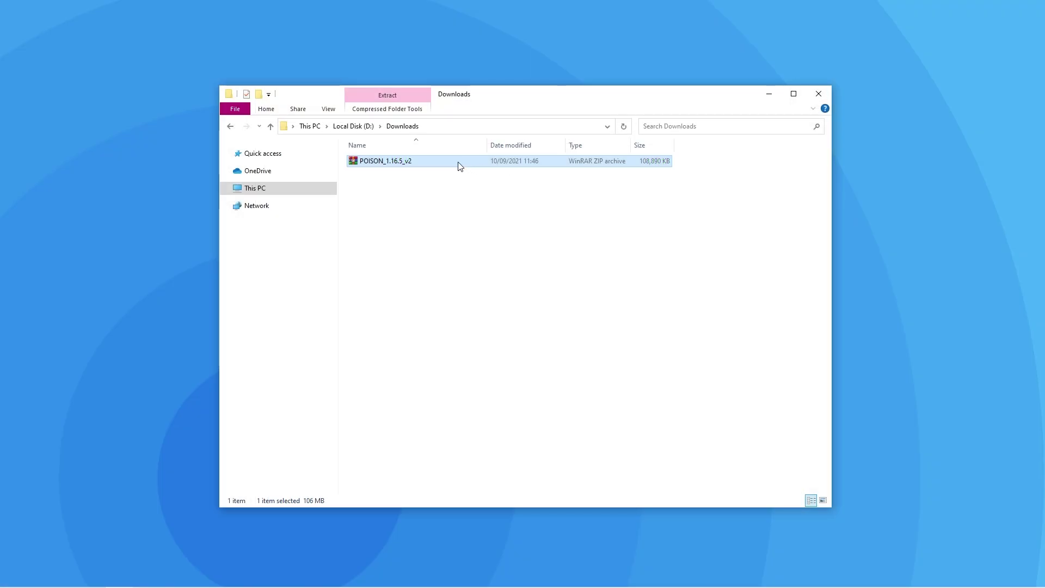
- Extract the POISON zip into Downloads and read the READ ME! note in Notepad
right_click(443, 163)
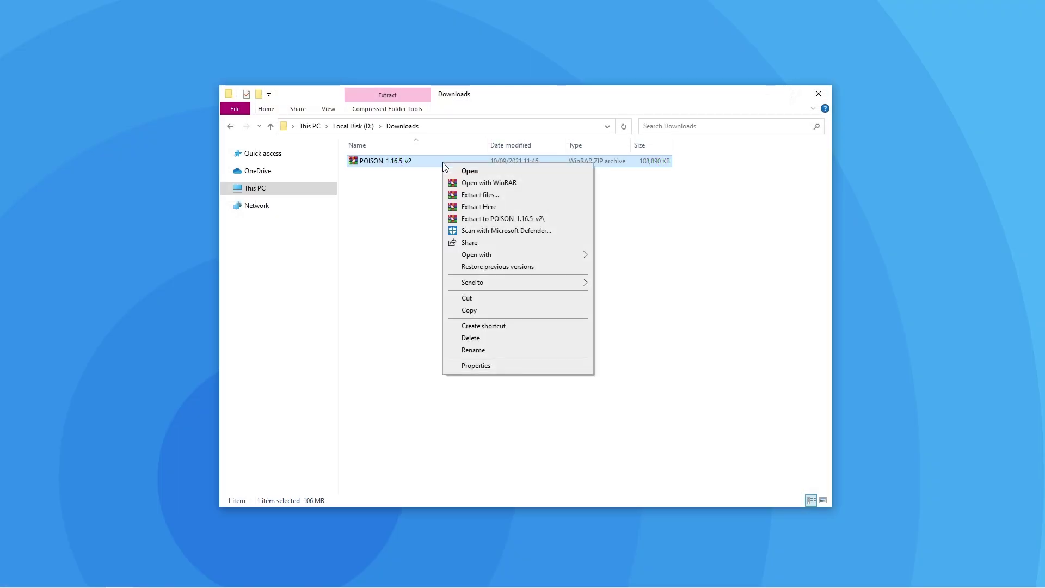
left_click(492, 207)
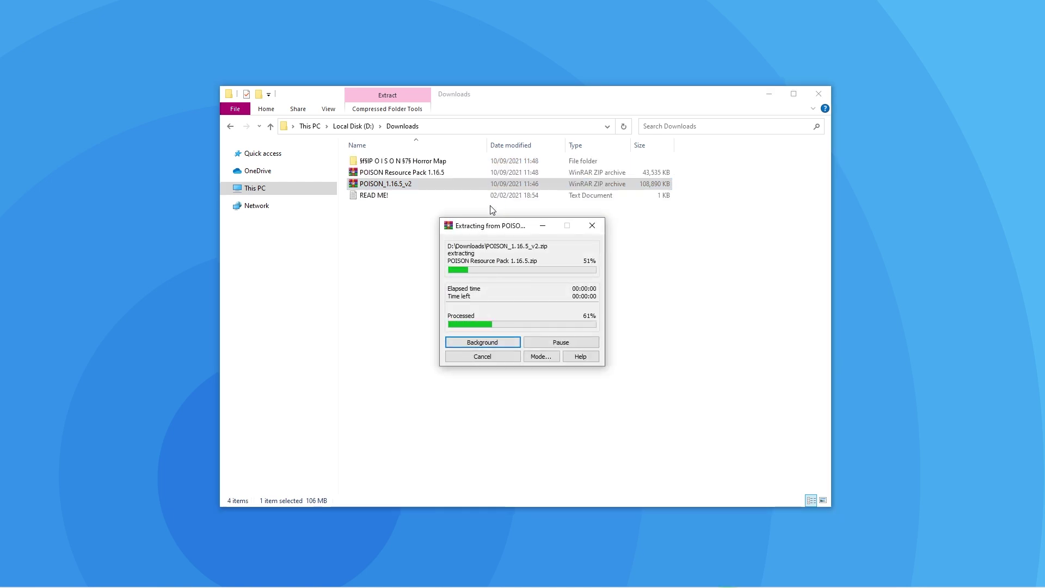
left_click(492, 210)
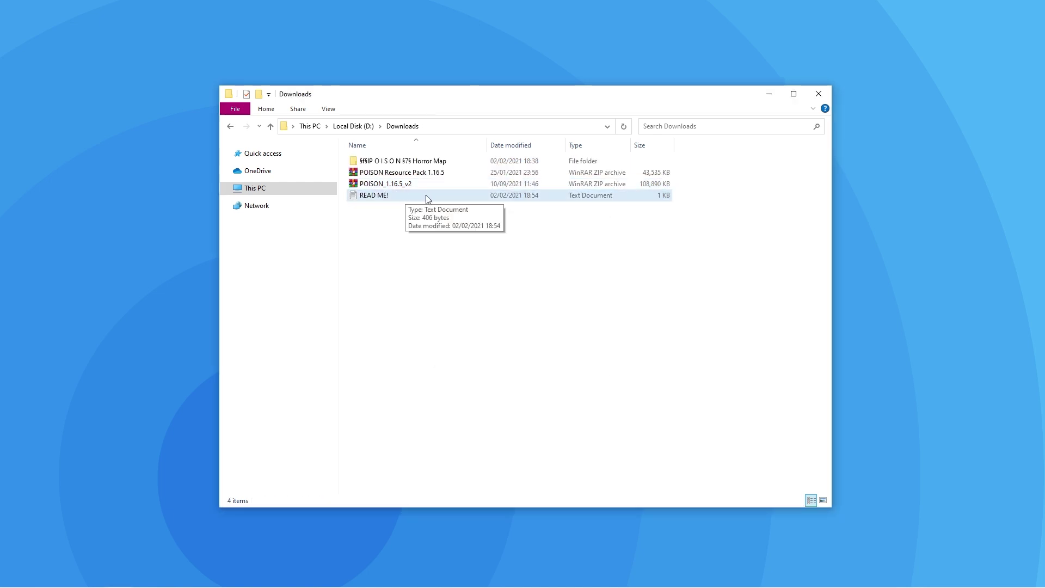
double_click(401, 198)
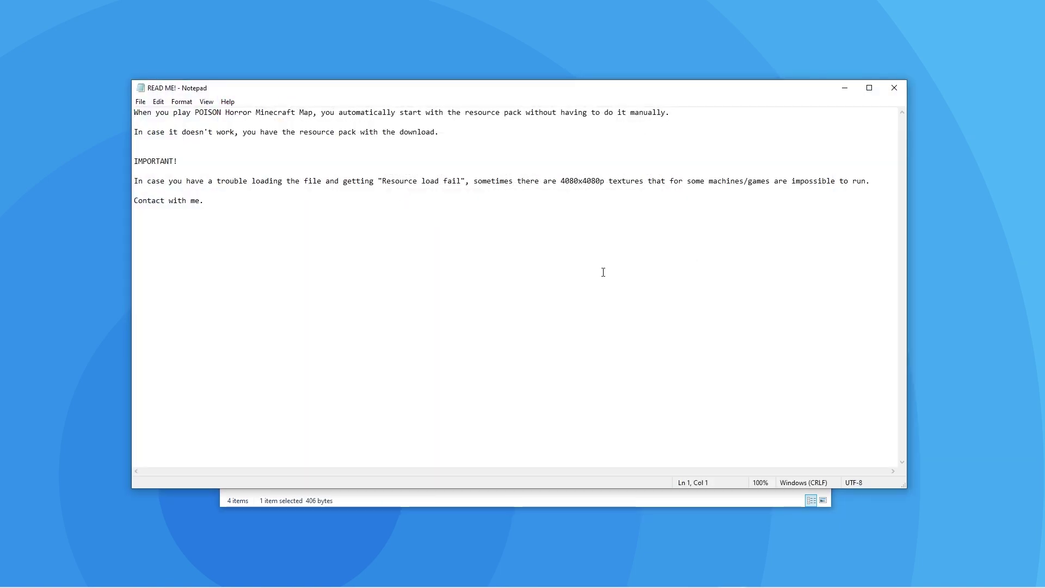
key("alt+F4")
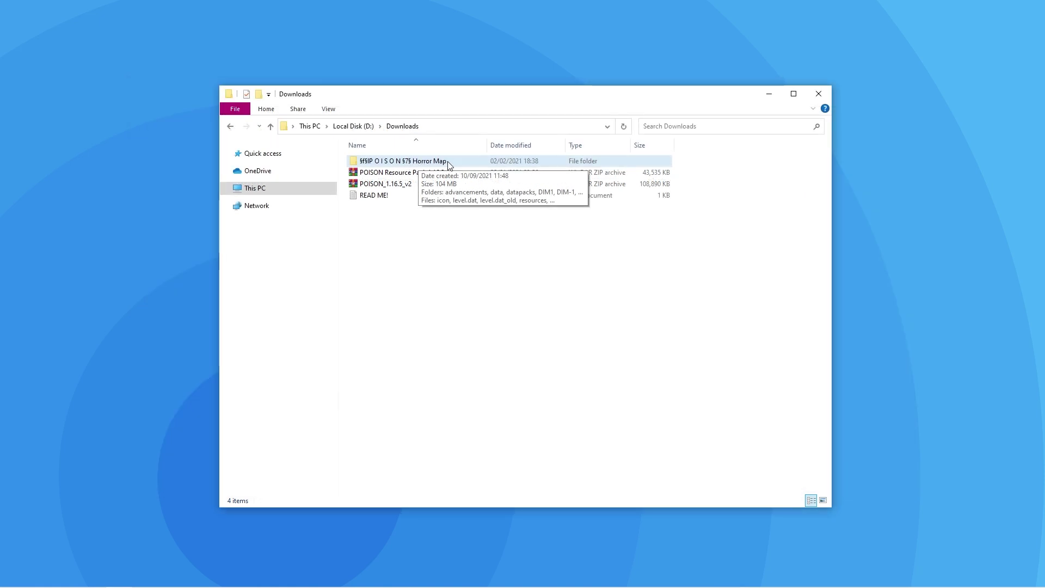
- Drag the POISON Horror Map folder from Downloads onto the desktop
left_click_drag(415, 163, 161, 194)
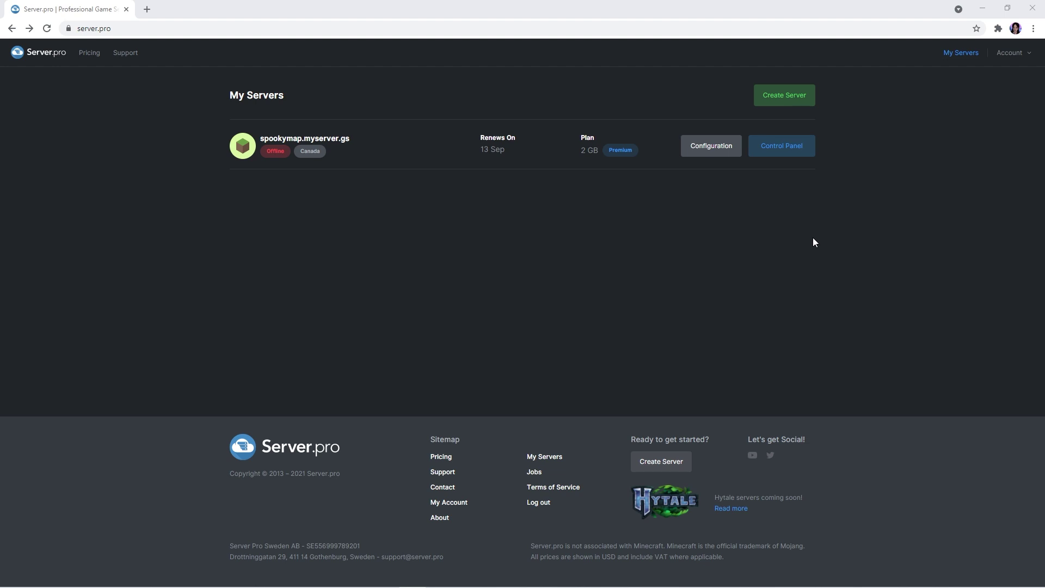
- Confirm spookymap runs Vanilla 1.16.5, matching the POISON map's required MC version 1.16.5
left_click(777, 148)
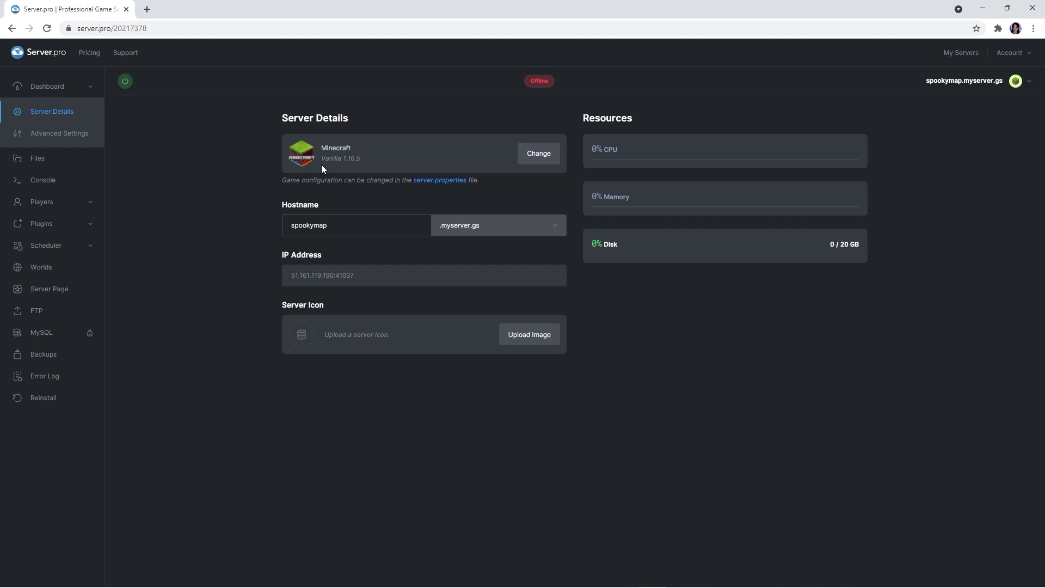
left_click_drag(339, 160, 360, 158)
key("alt+Tab")
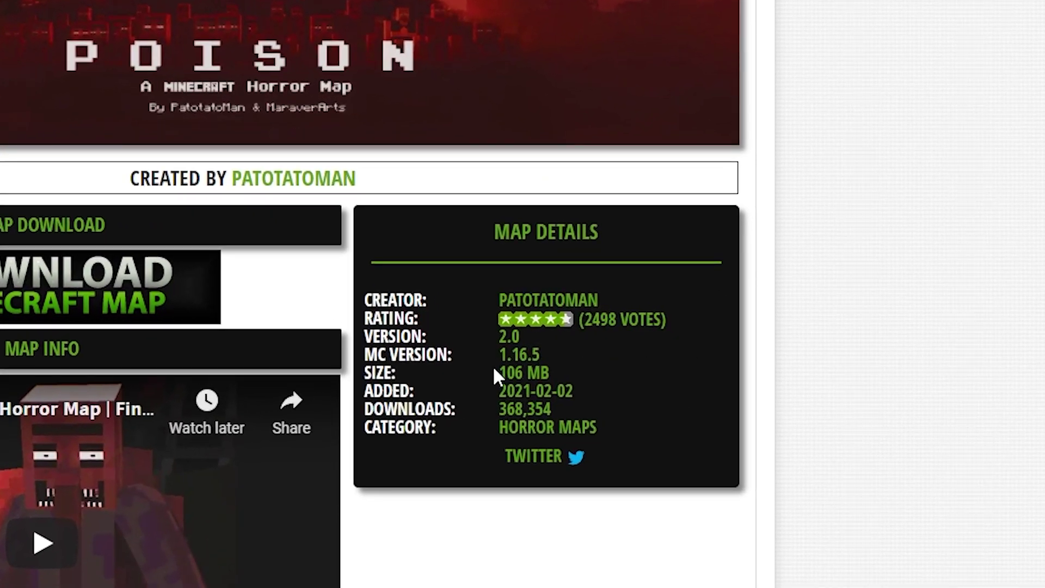
left_click_drag(543, 356, 497, 356)
key("alt+Tab")
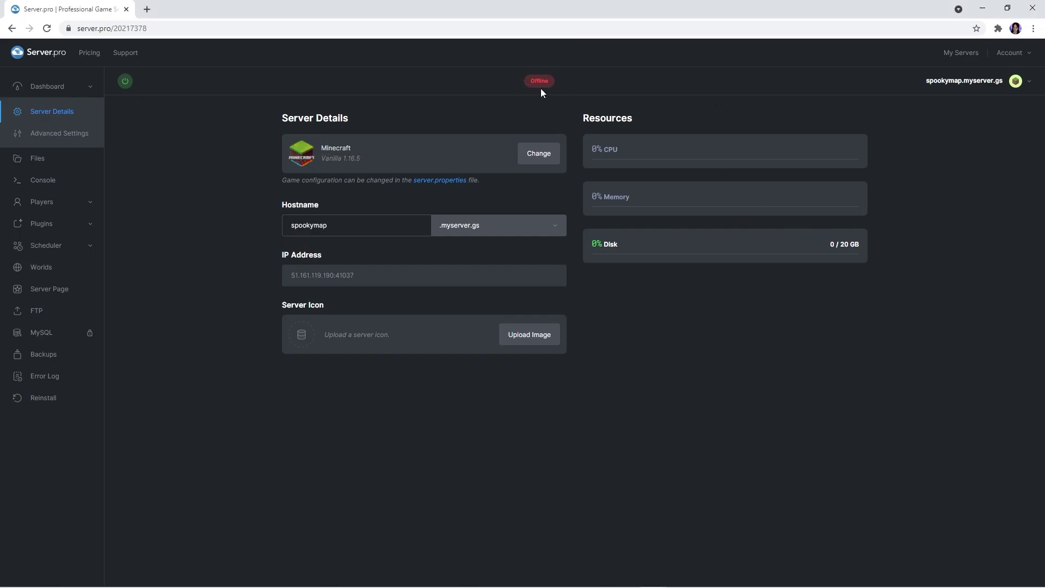
- Delete the default world folder from the spookymap server's root files
left_click(60, 160)
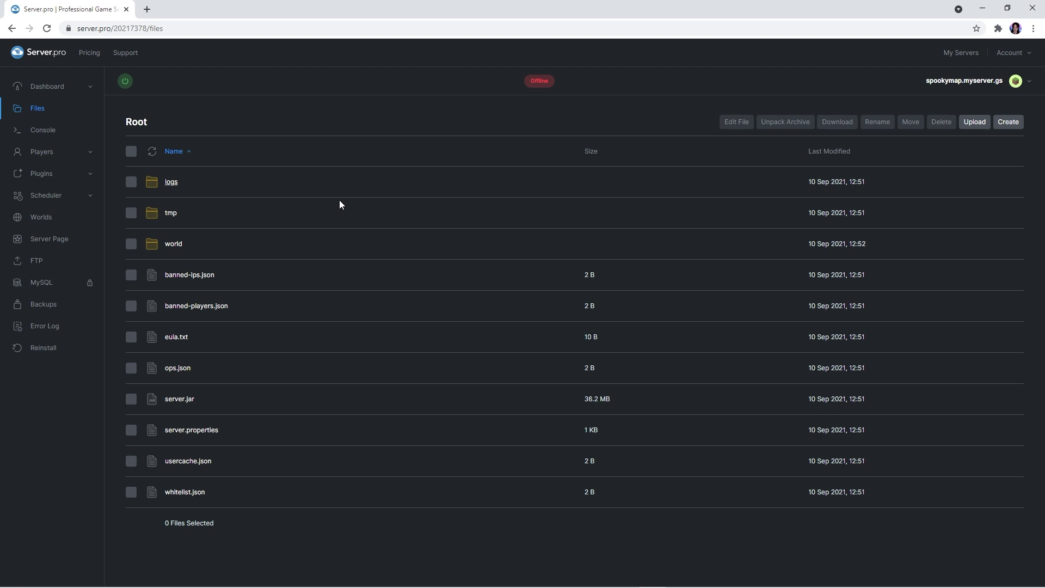
left_click(132, 244)
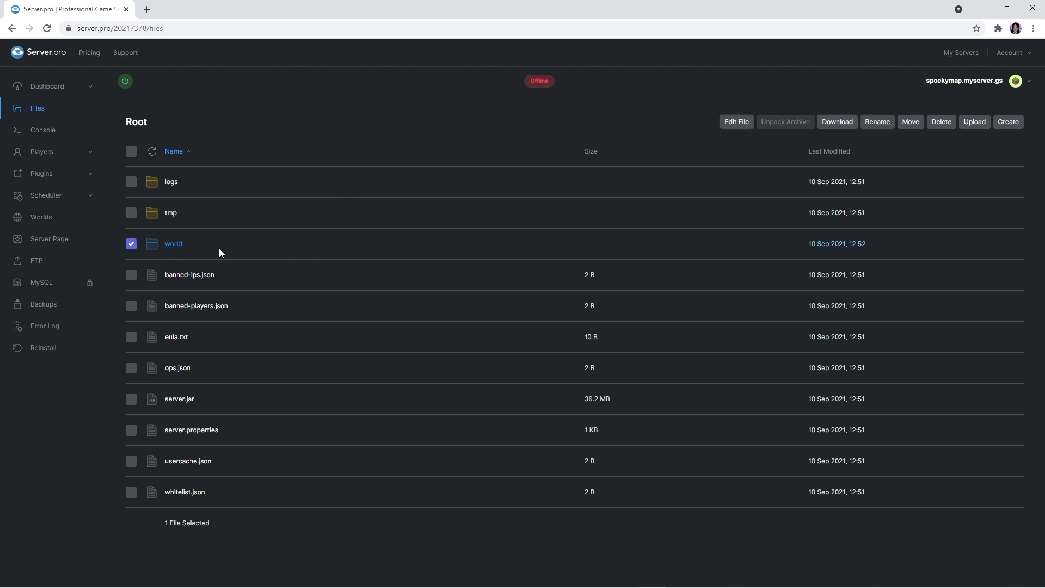
left_click(942, 124)
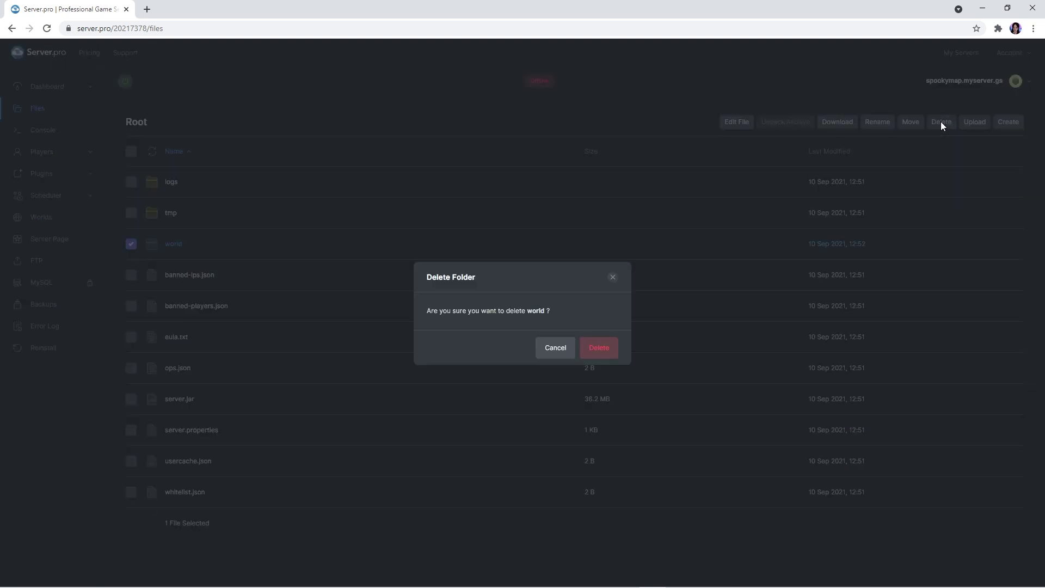
left_click(609, 347)
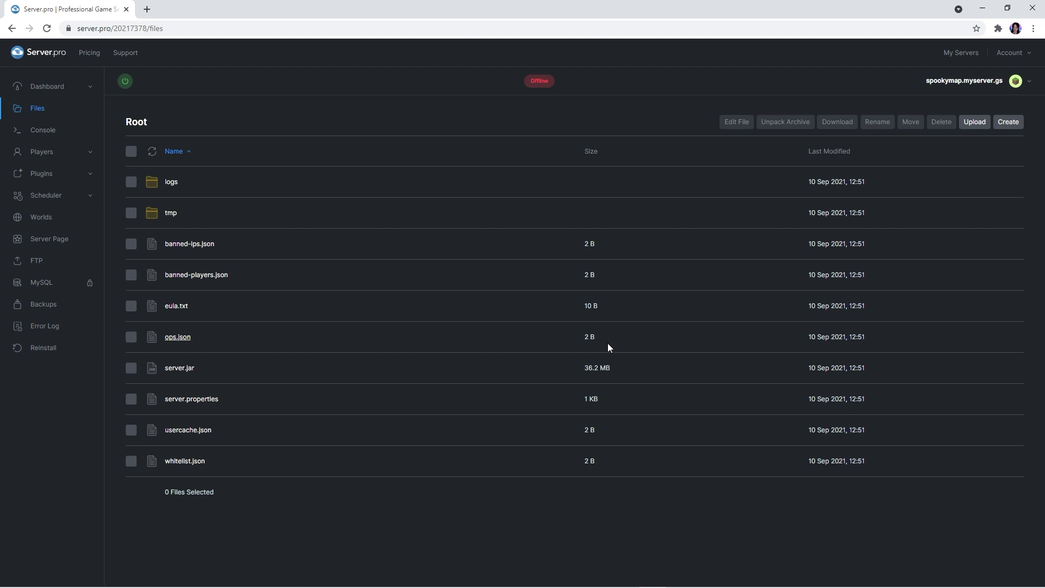
left_click(974, 123)
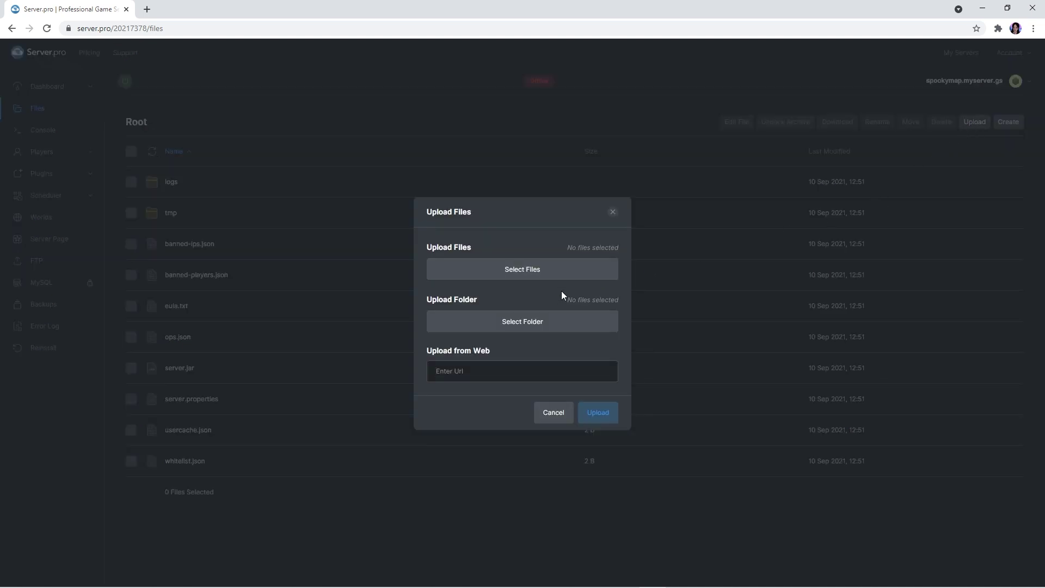
- Upload the desktop's Horror Map folder, all 82 files, into the server root
left_click(527, 321)
left_click(146, 117)
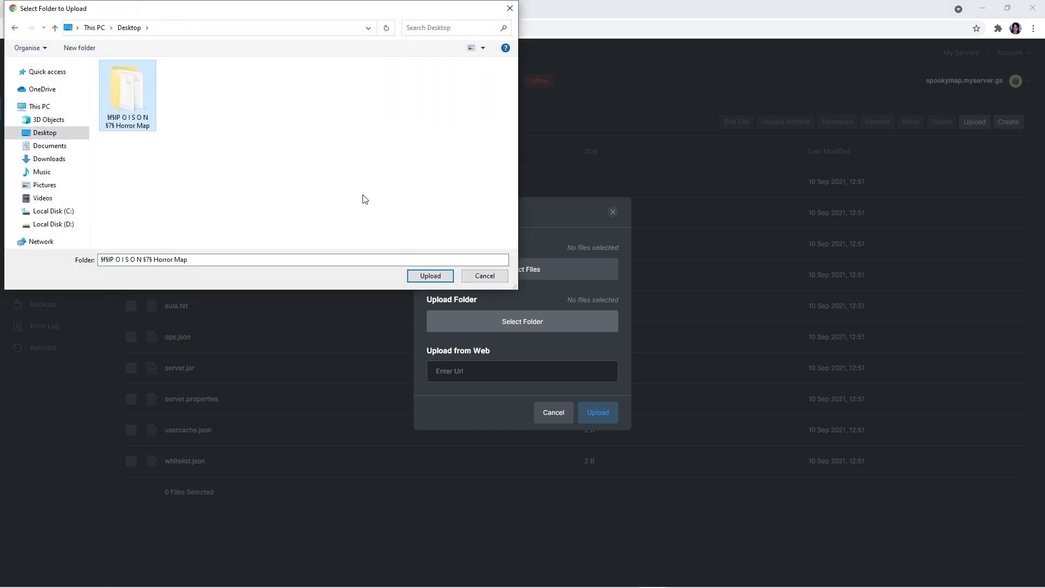
left_click(430, 276)
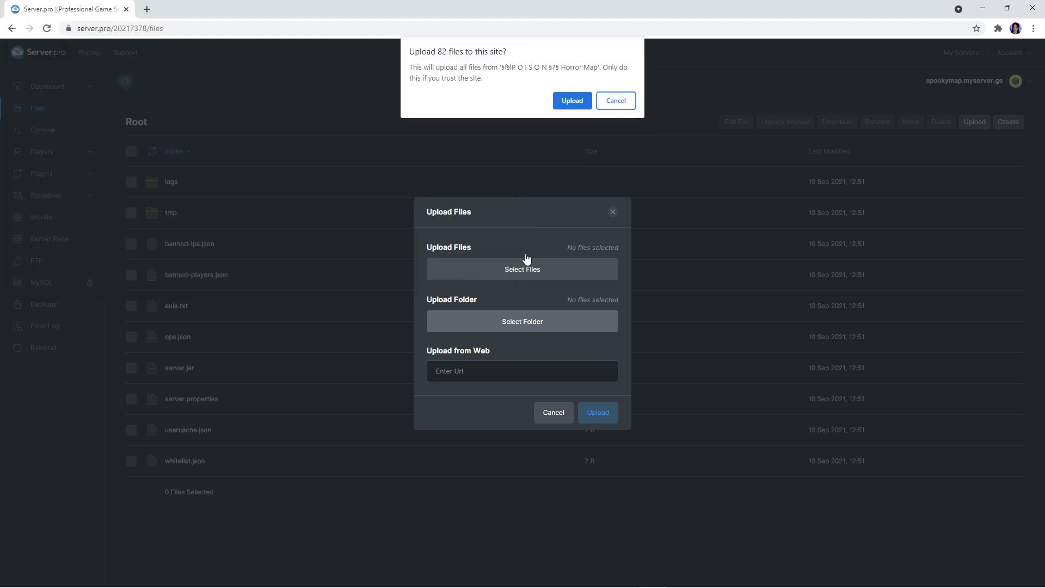
left_click(572, 100)
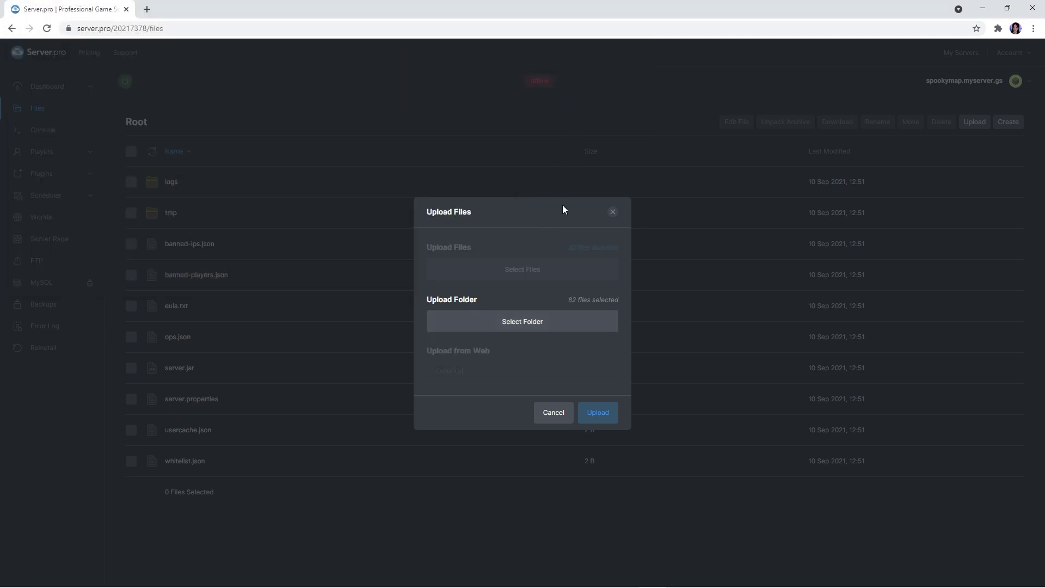
left_click(589, 413)
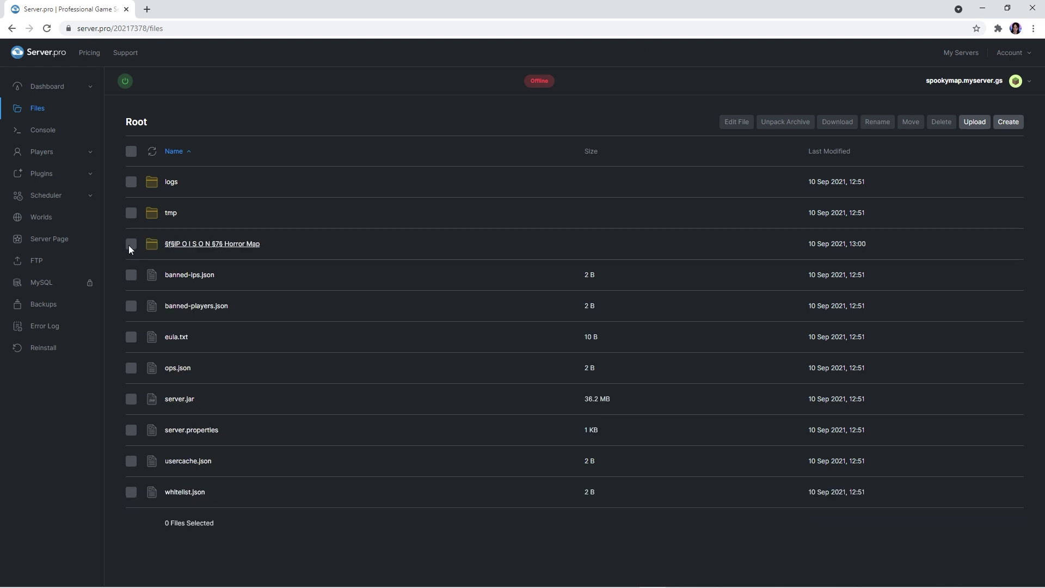
left_click(130, 244)
- Rename the map folder to 'spooky', copying the name, and open server.properties for editing
left_click(870, 125)
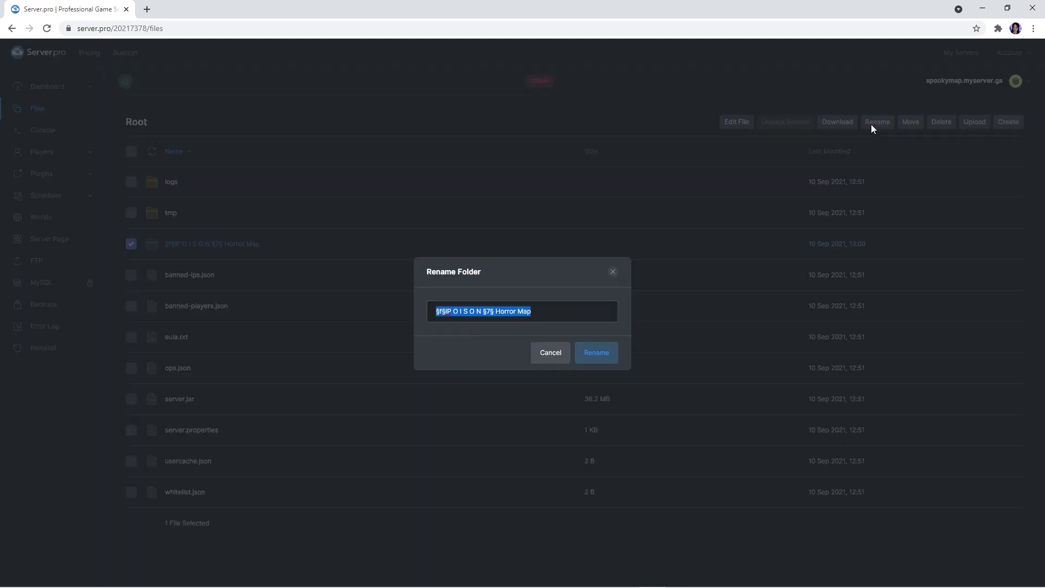
type("spooky")
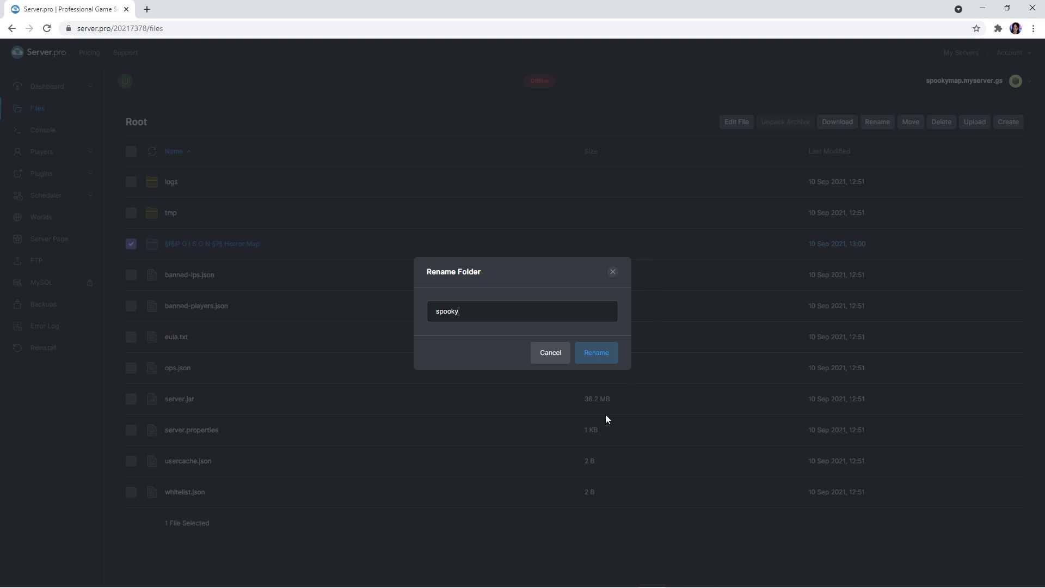
left_click_drag(456, 310, 430, 309)
key("ctrl+c")
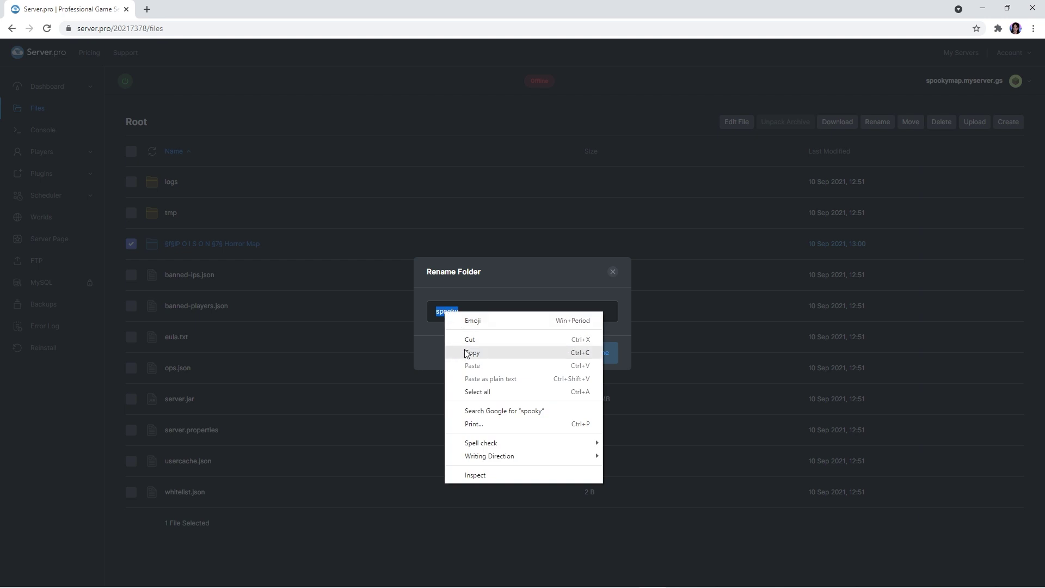
left_click(465, 353)
key("Return")
left_click(185, 430)
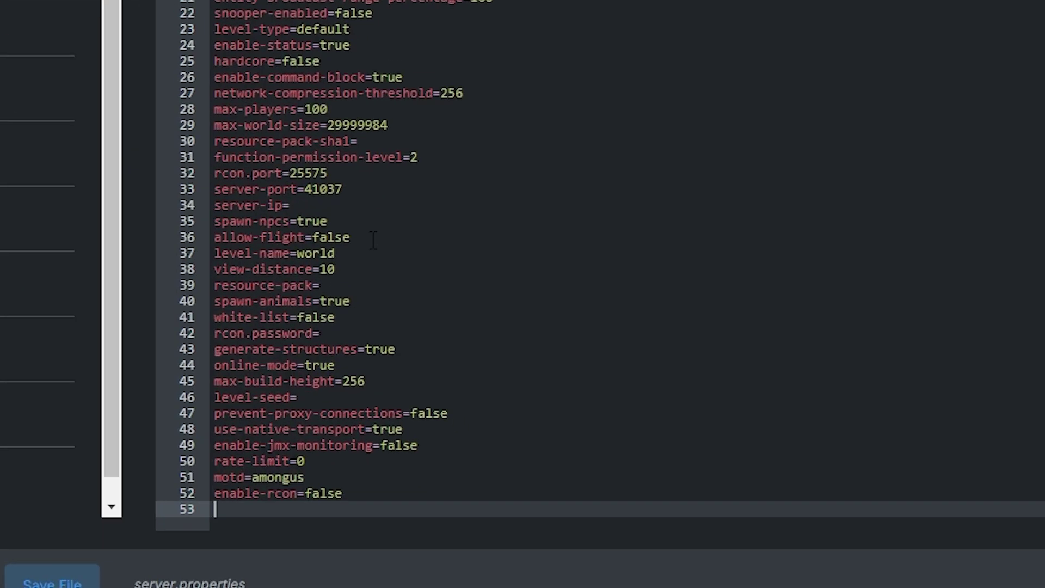
- Replace the level-name value 'world' with 'spooky' in server.properties
left_click(361, 253)
double_click(315, 254)
right_click(317, 254)
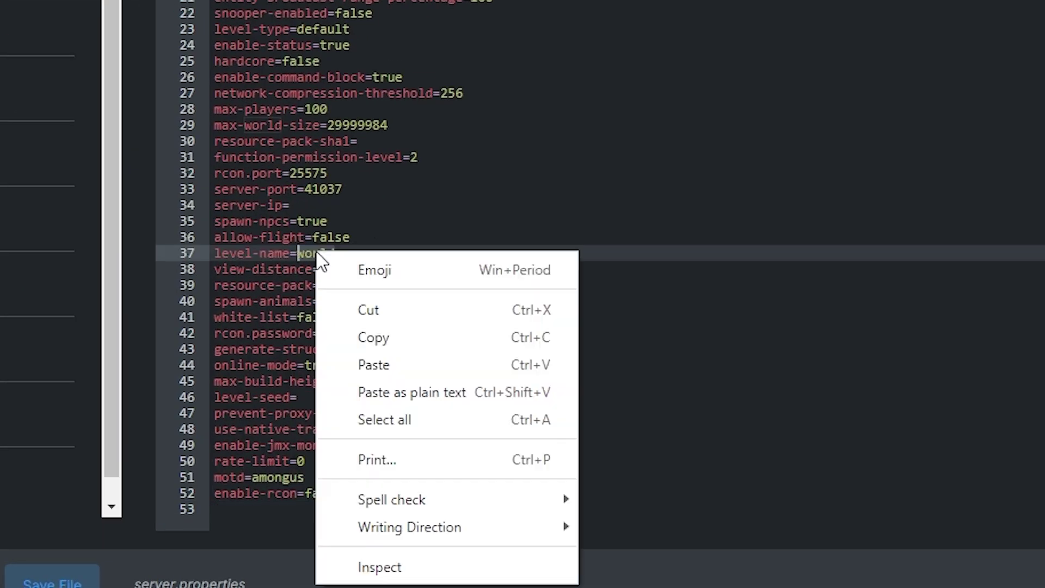
left_click(375, 365)
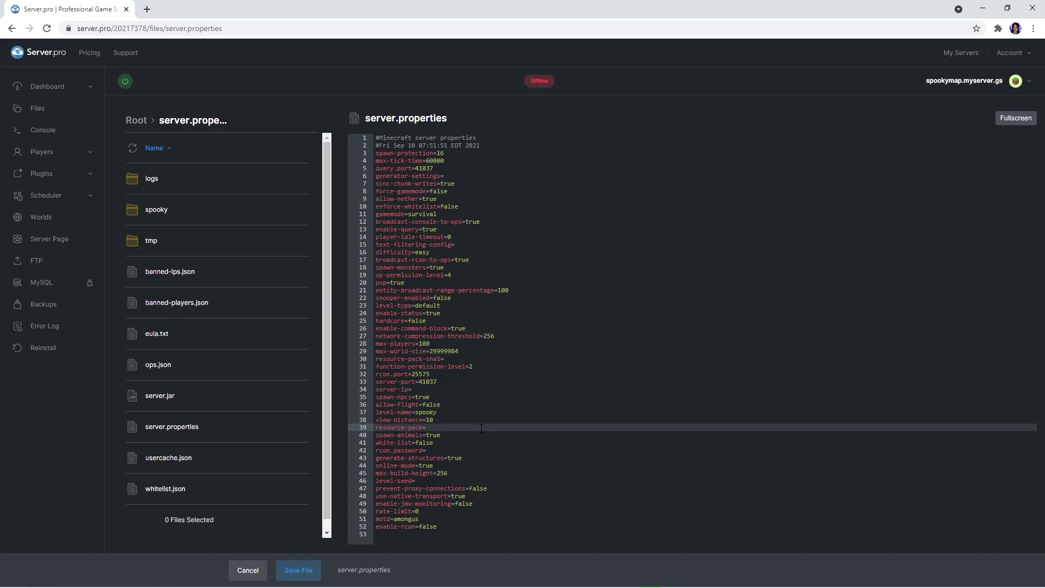
- Paste the Dropbox POISON resource-pack link after resource-pack=
right_click(481, 431)
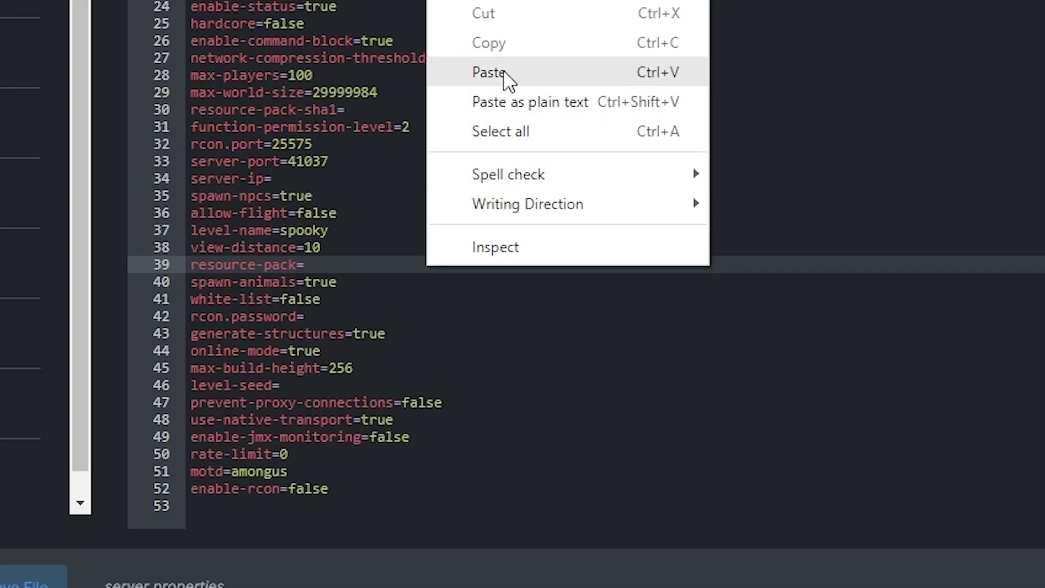
left_click(488, 73)
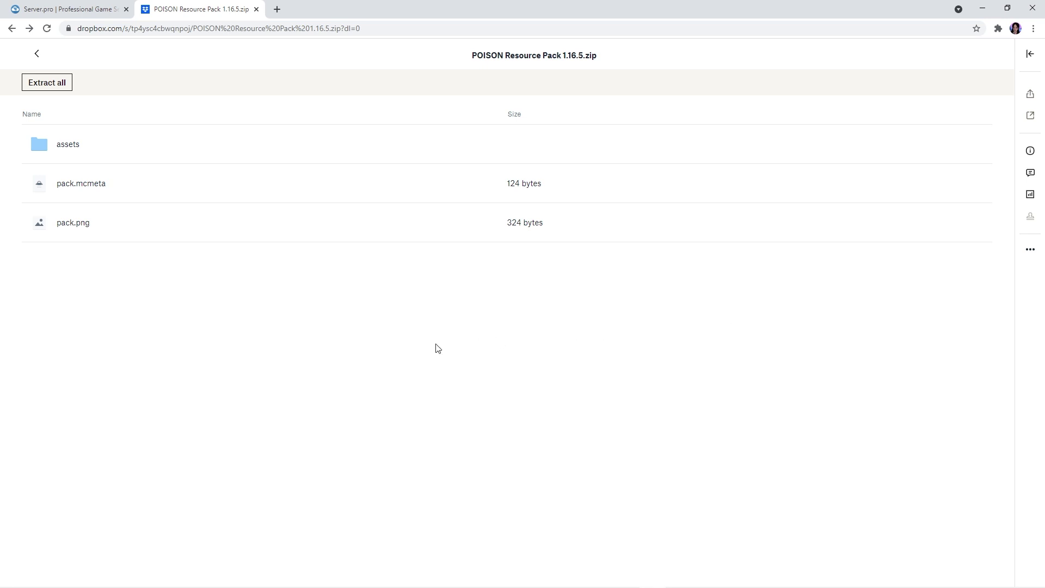
key("ctrl+w")
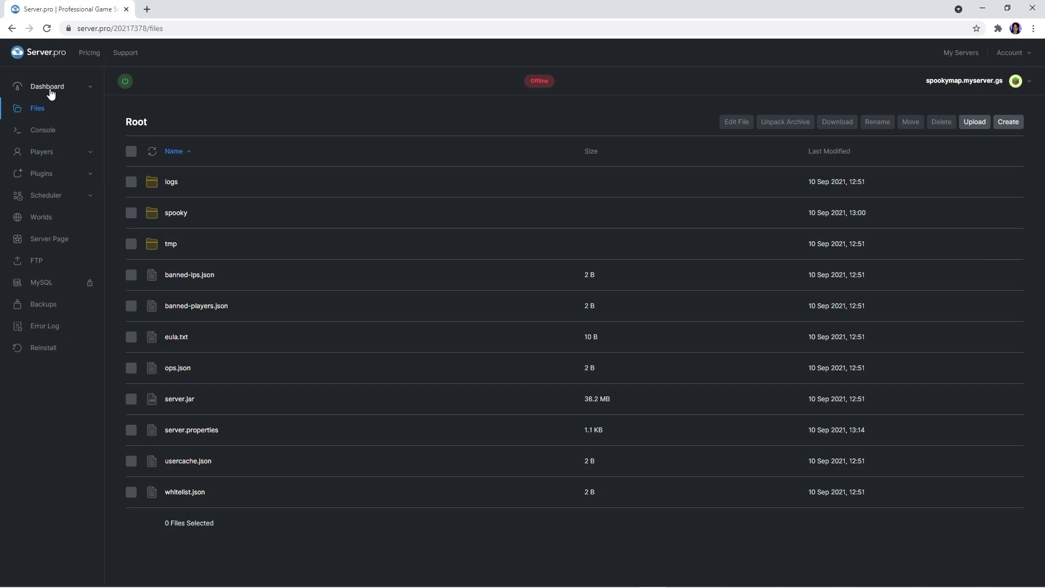
- Power on the spookymap server from its Server.pro dashboard and copy its hostname
left_click(49, 92)
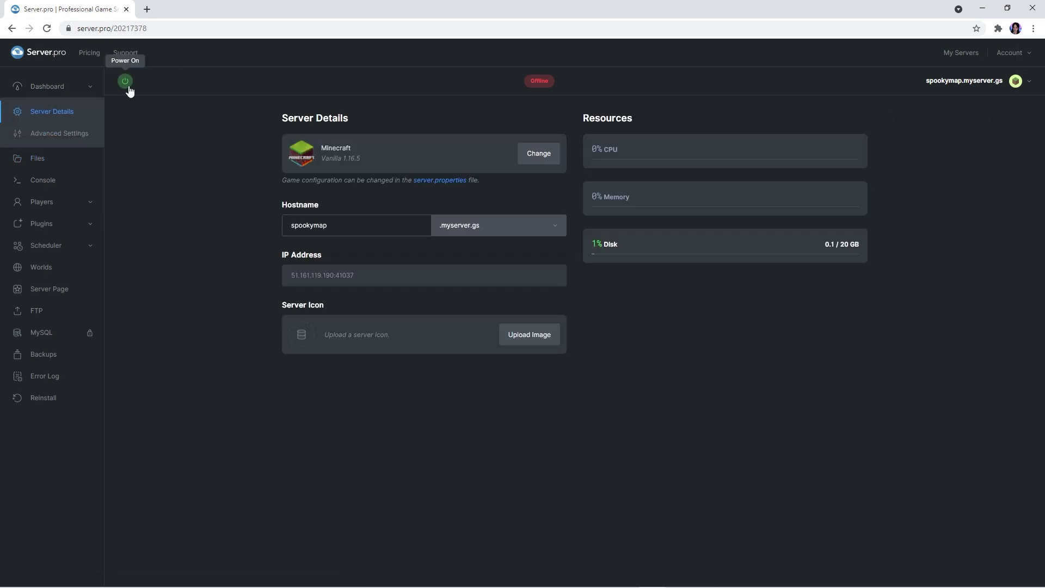
left_click(125, 81)
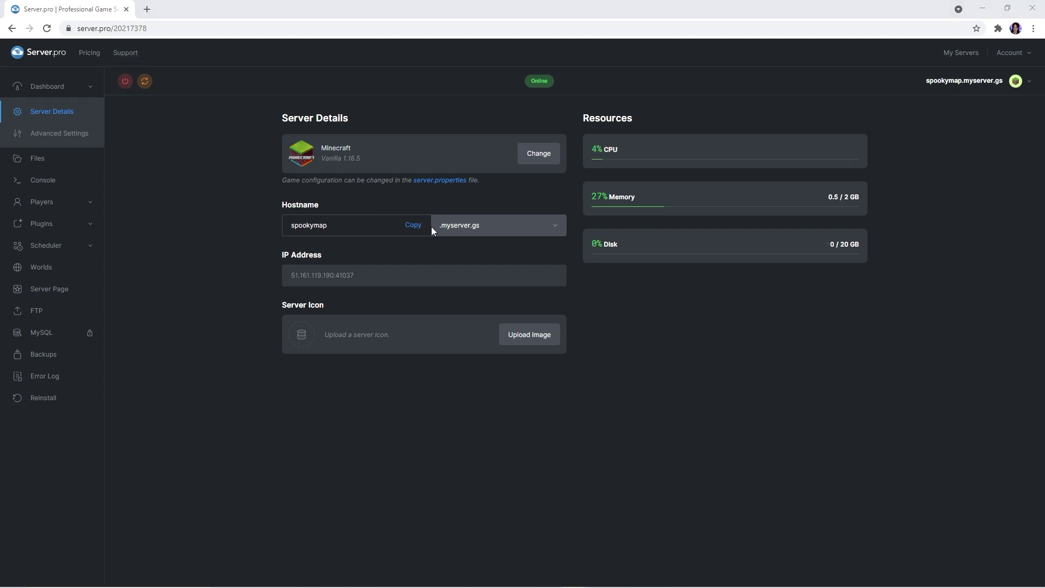
left_click(413, 229)
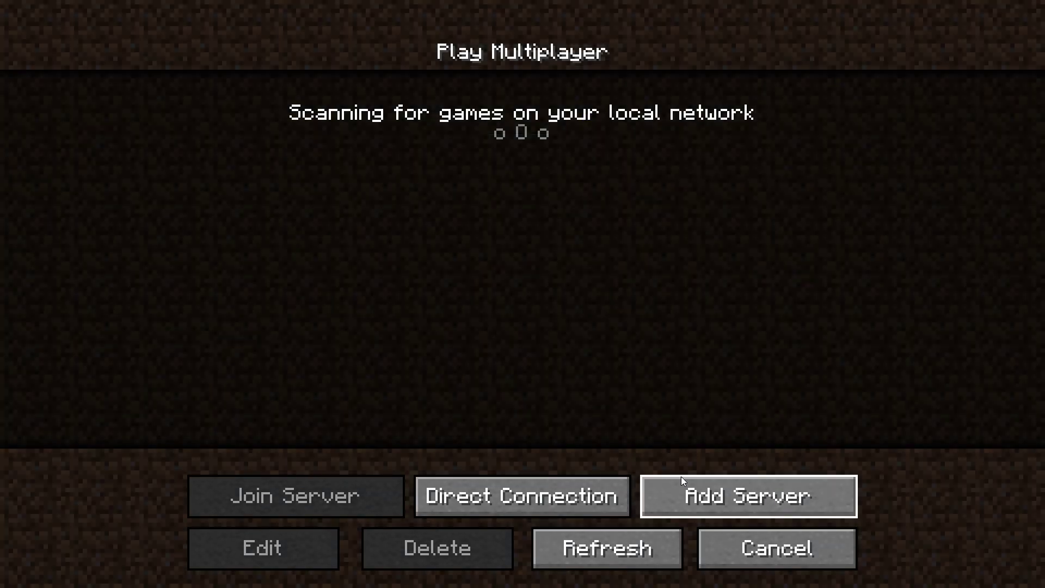
- Add a new Minecraft multiplayer server with address spookymap.myserver.gs
left_click(686, 490)
left_click(509, 251)
type("spookymap.myserver.gs")
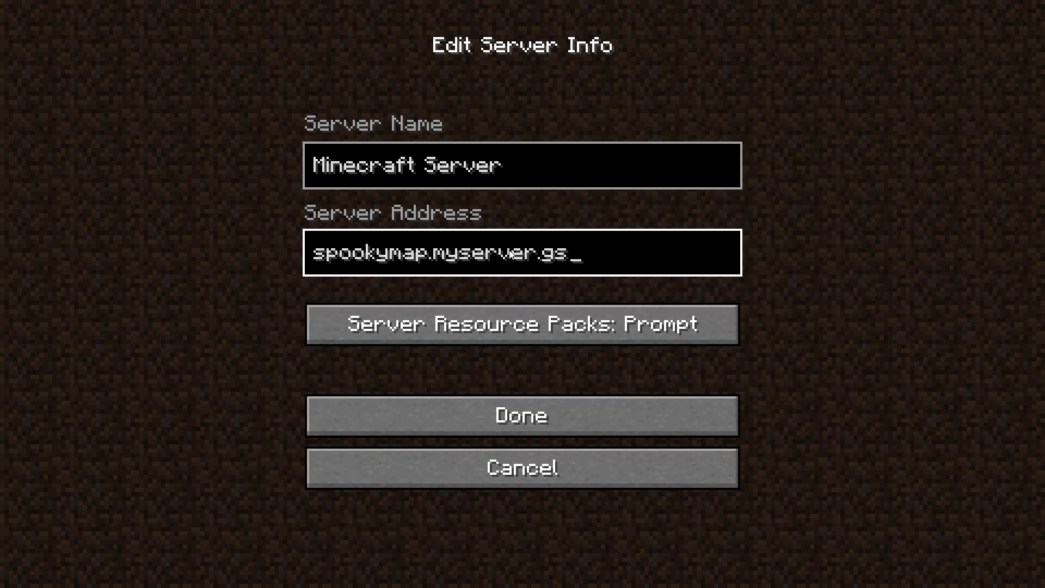
- Save the spookymap.myserver.gs entry and join the server
left_click(533, 416)
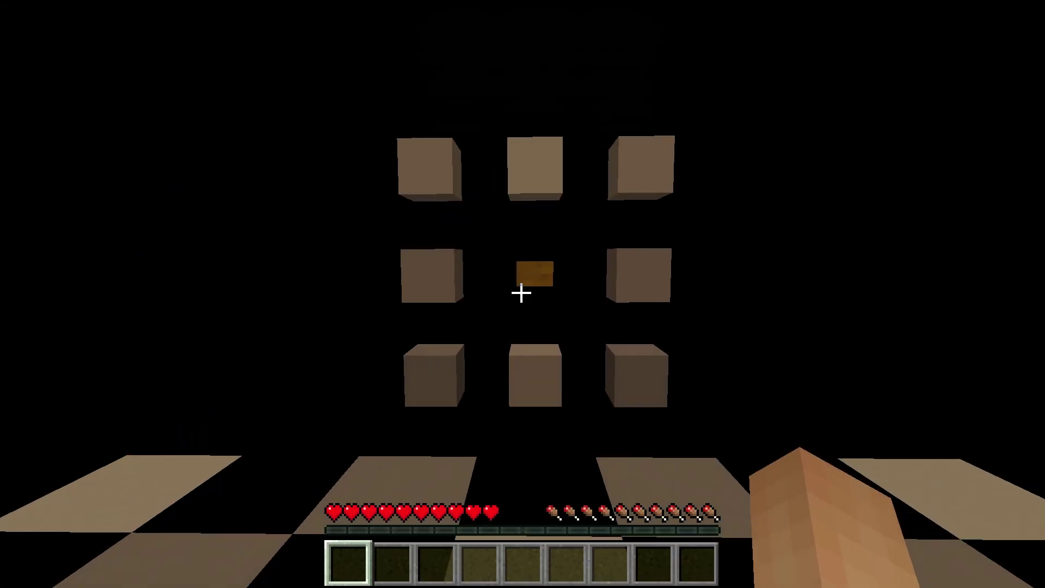
- Walk to the Start sign in the POISON opening room and press its button to enter the tutorial
key("w")
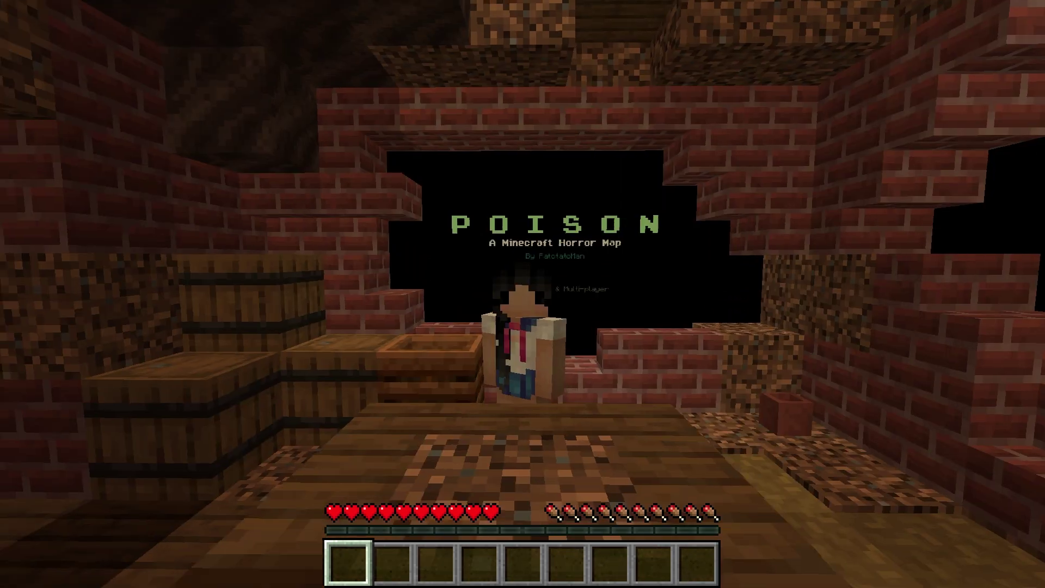
key("w")
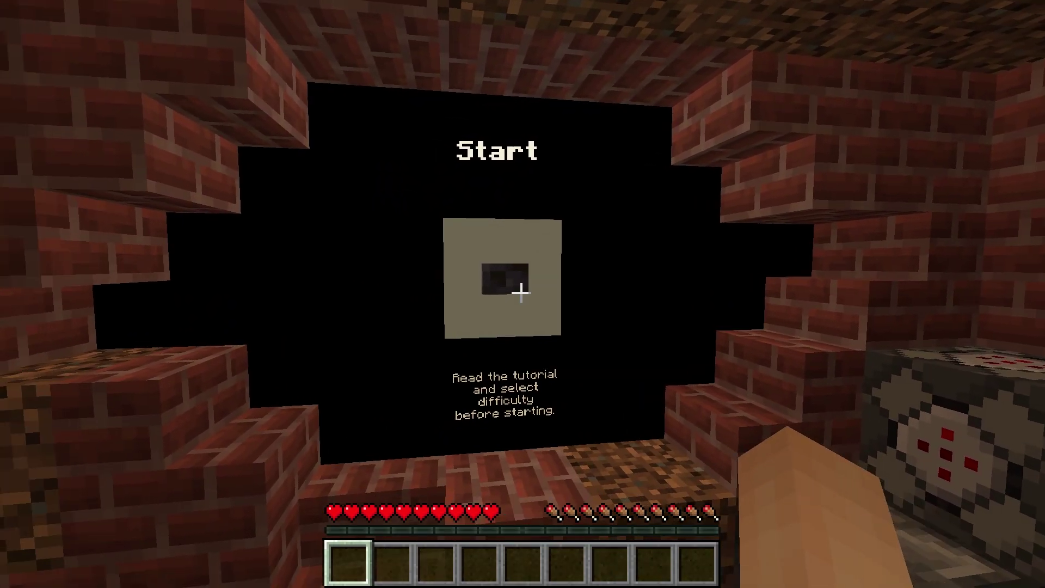
right_click(521, 293)
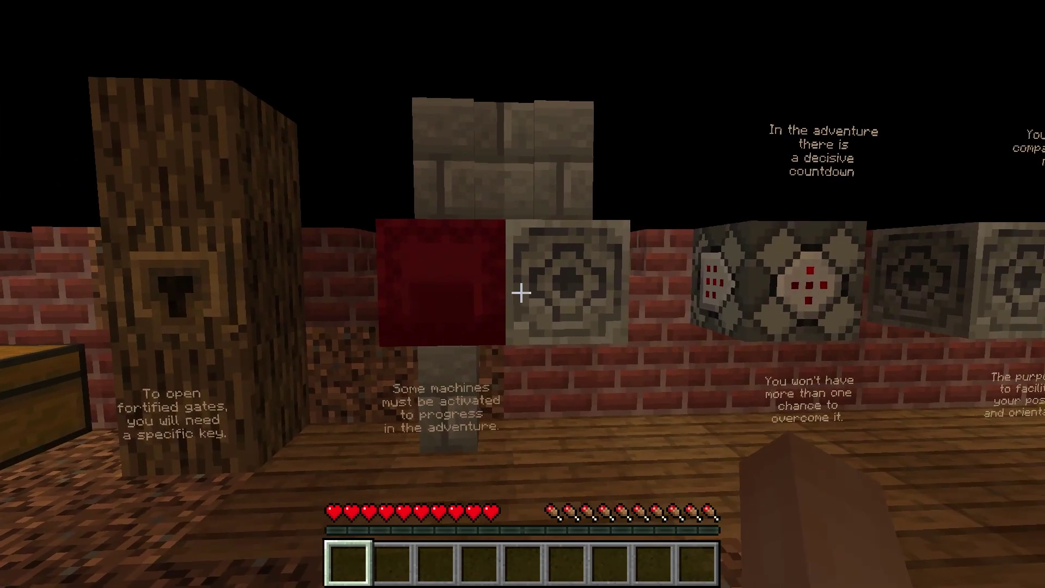
- Walk down the red-carpeted corridor and open the large chest beside the rules board
key("w")
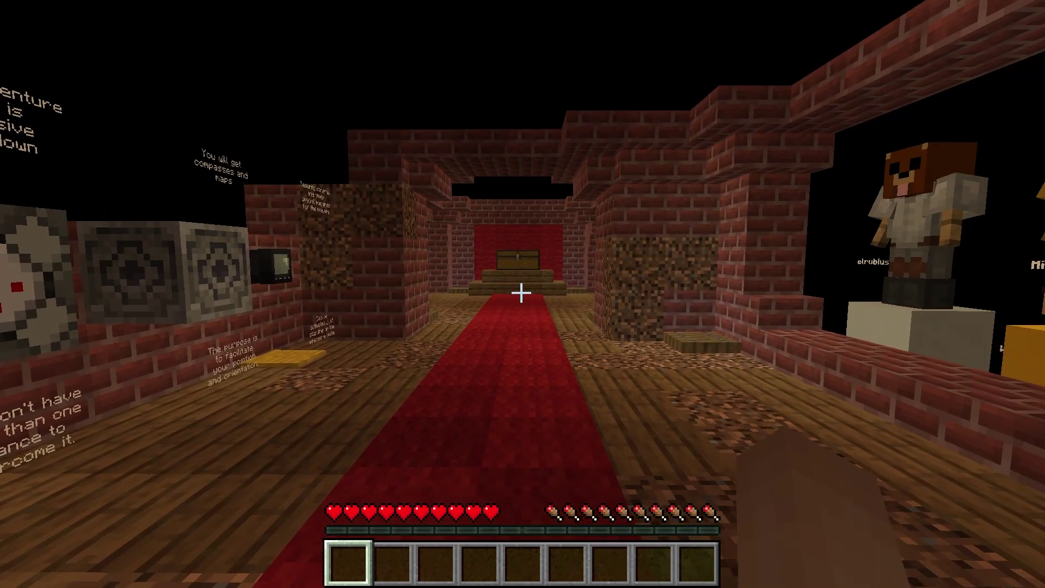
key("w")
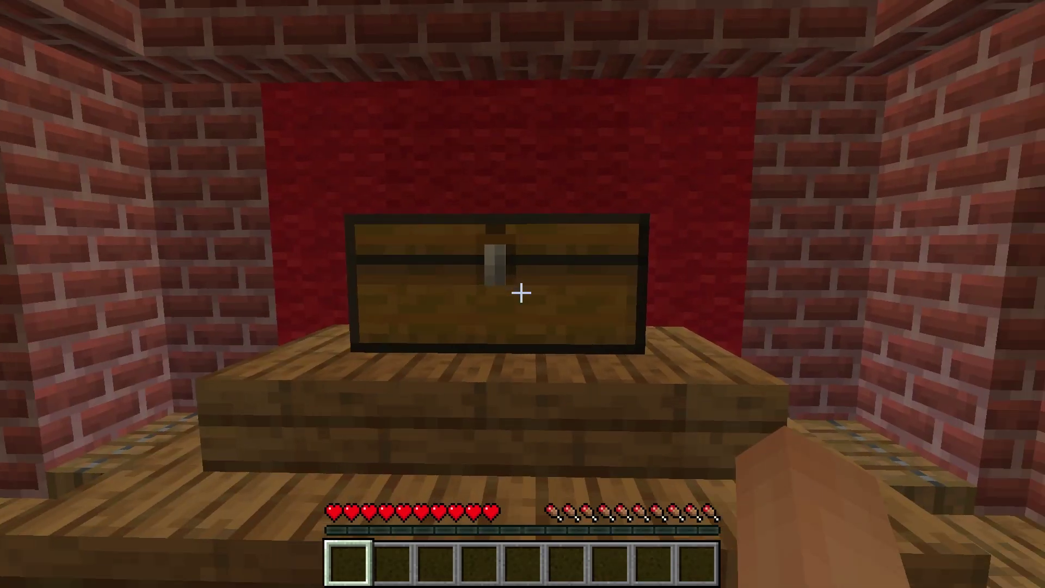
right_click(521, 292)
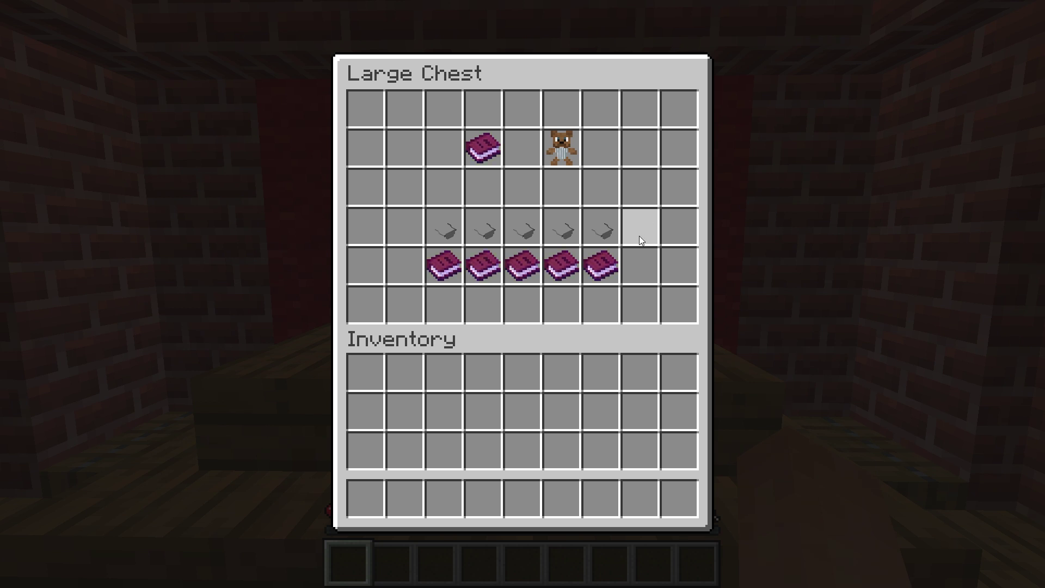
- Move a face mask from the chest into the hotbar and close the chest
left_click(602, 233)
left_click(680, 498)
key("Escape")
- Read the guide book through to its last page
key("7")
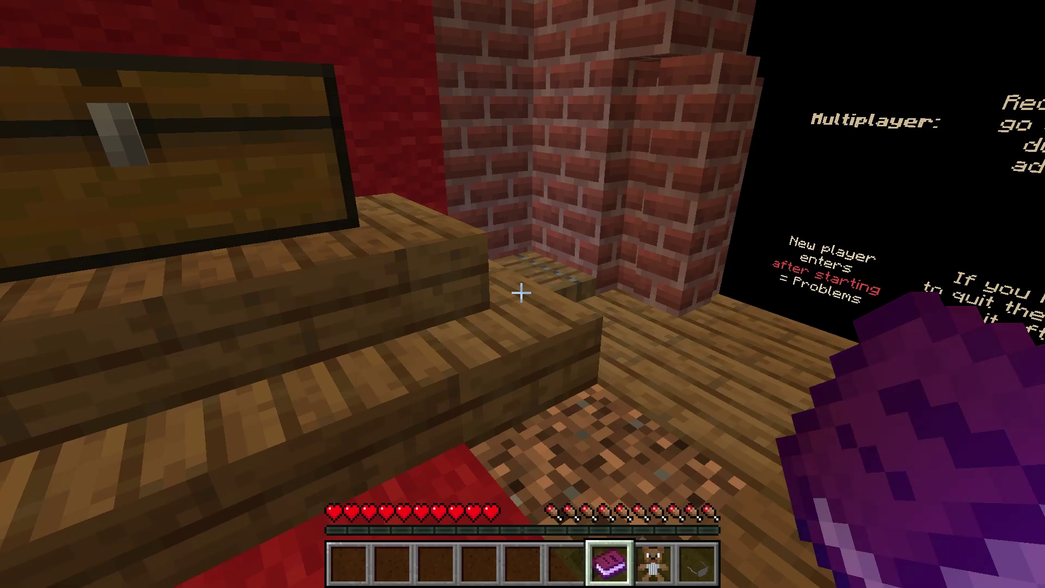
right_click(523, 294)
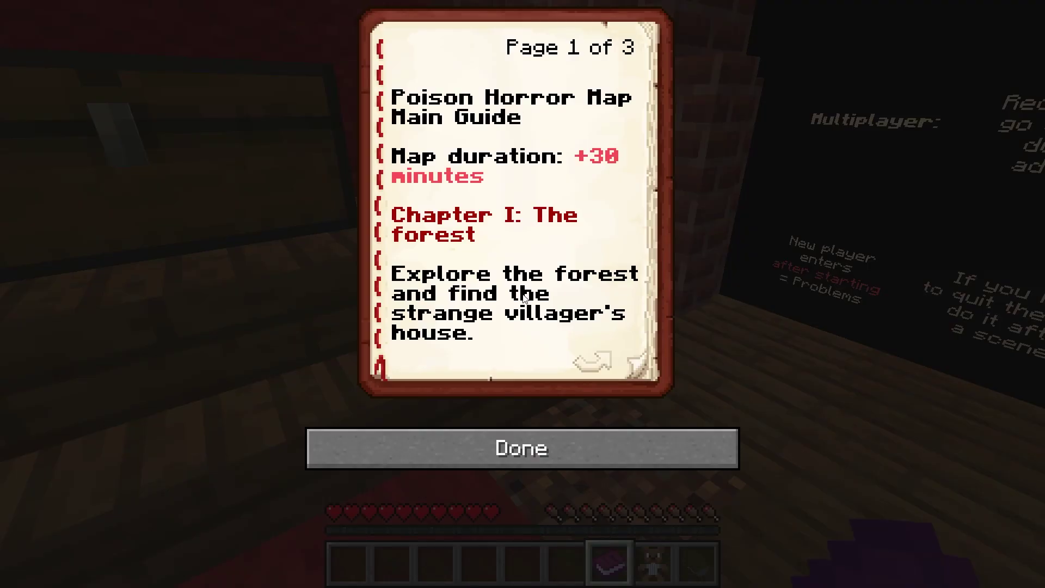
left_click(590, 365)
left_click(591, 366)
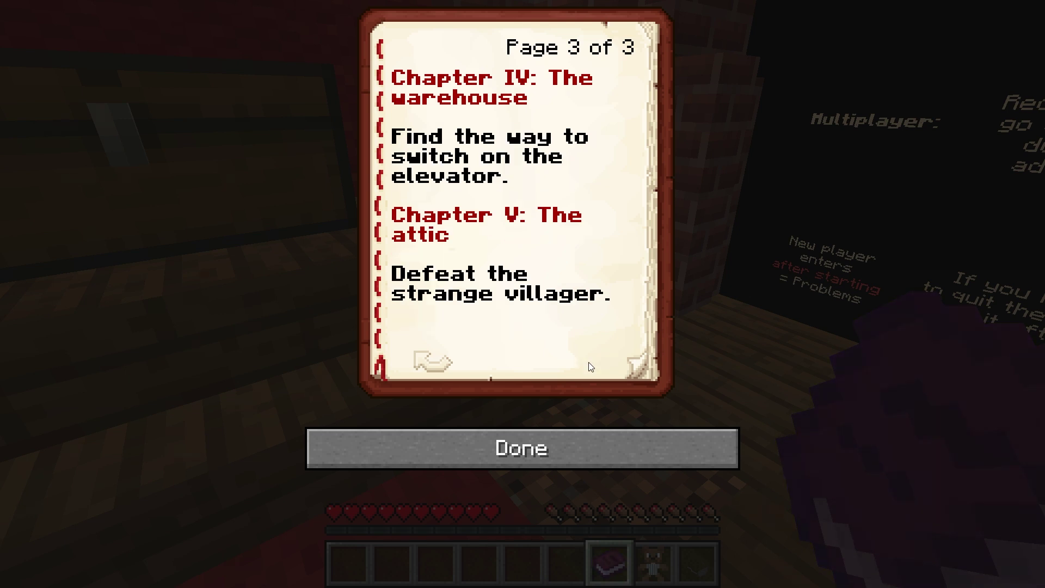
key("Escape")
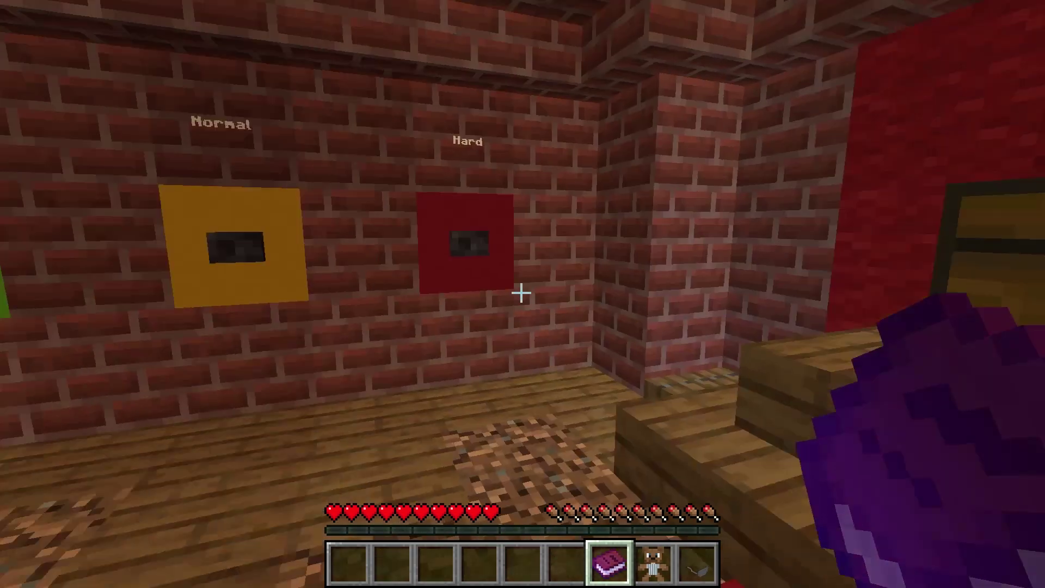
- Set the map difficulty to Normal on the difficulty wall
key("6")
key("s")
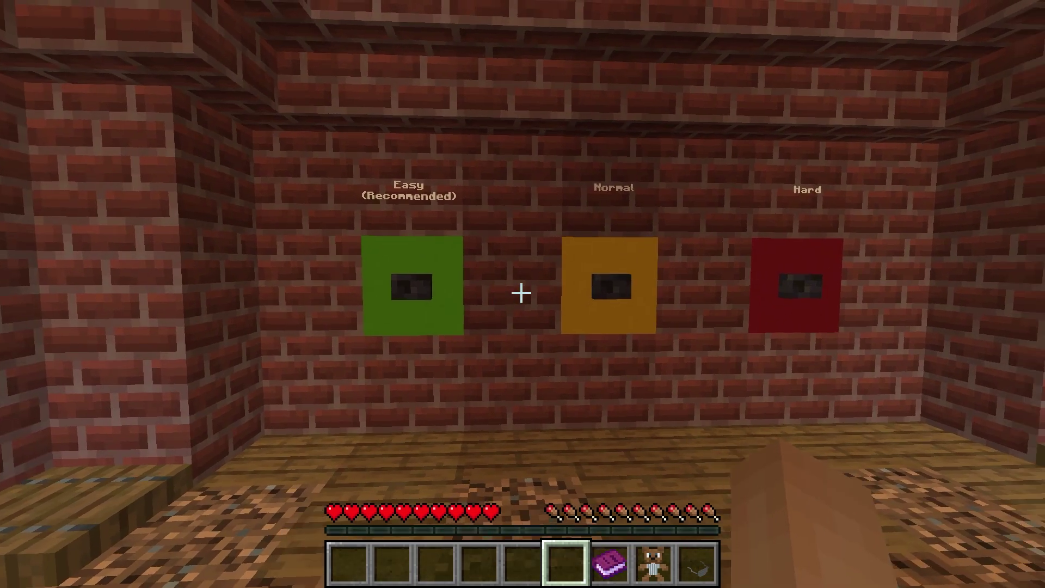
key("w")
right_click(521, 293)
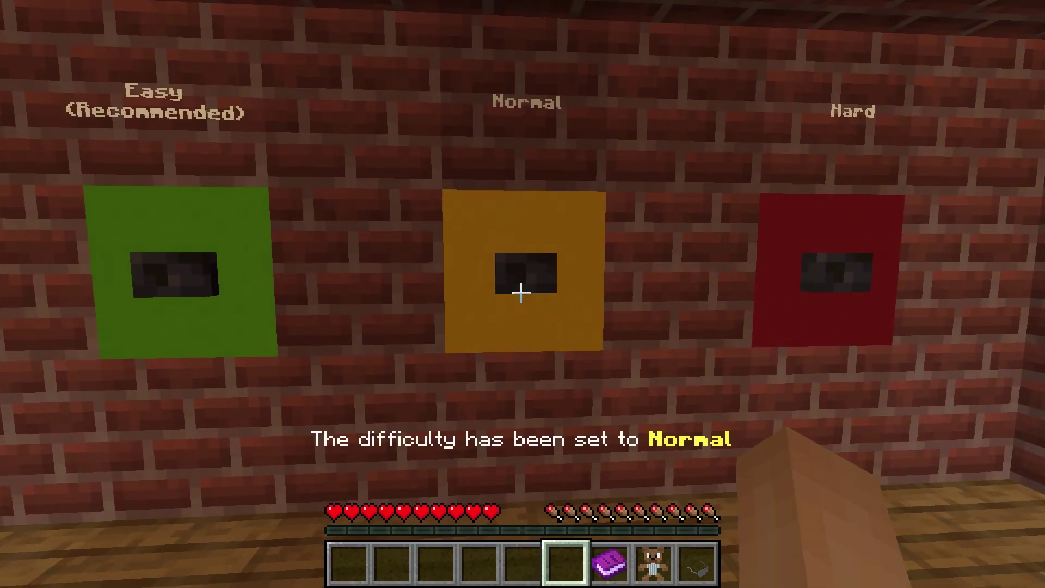
- Press the Start panel button to begin the adventure
key("s")
key("w")
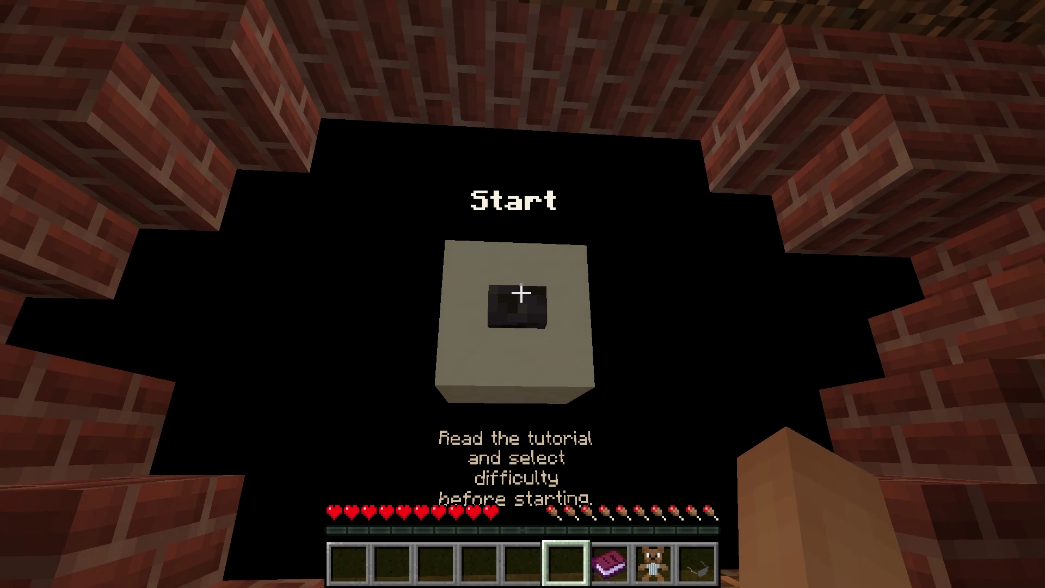
right_click(521, 293)
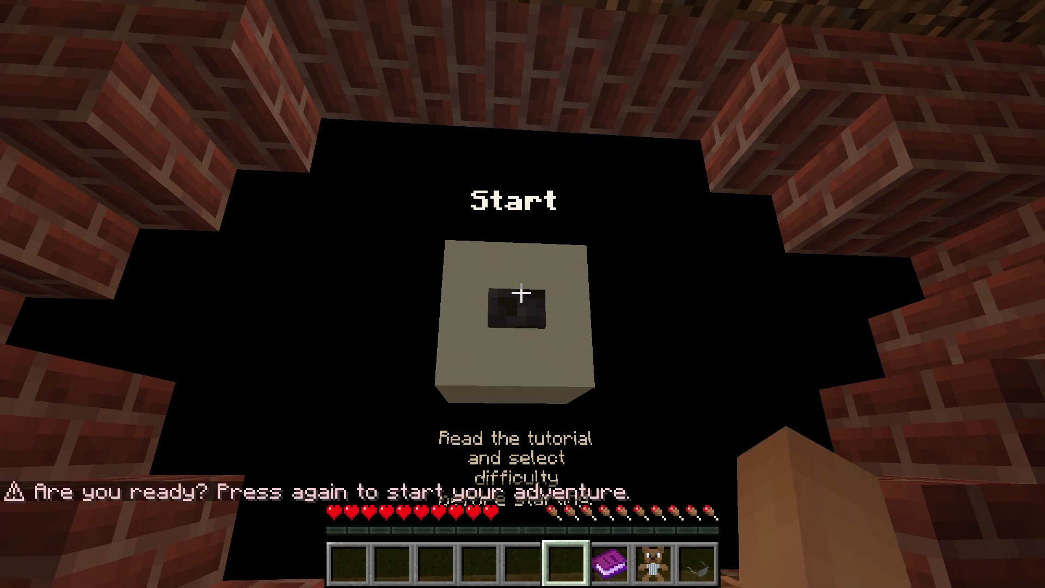